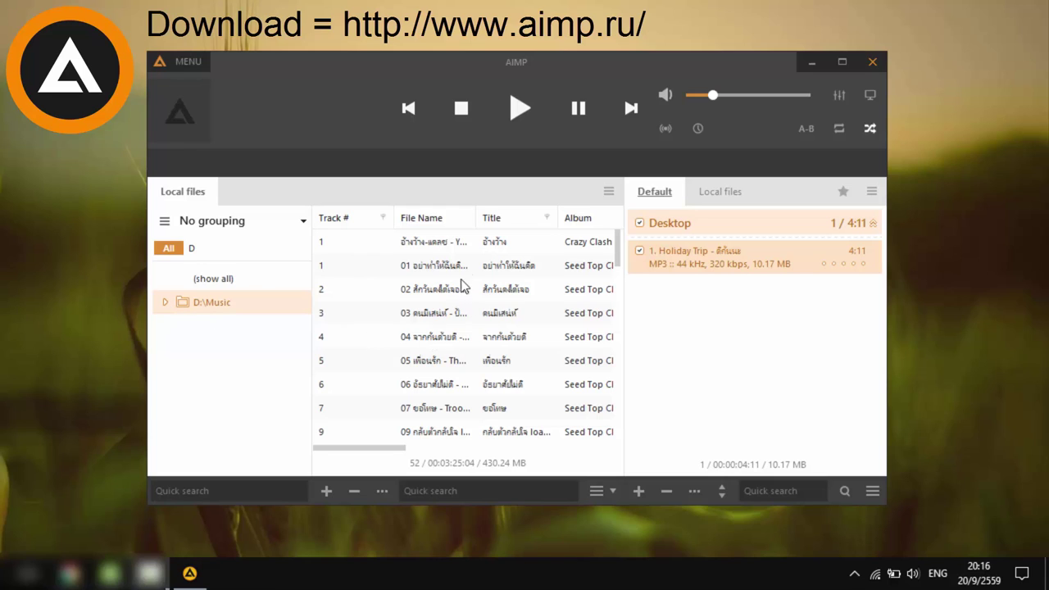
- Browse the D:\Music library folder and view the tracks in its MP3NEW and 2559 subfolders
{"action": "left_click", "coordinate": [192, 247]}
{"action": "left_click", "coordinate": [170, 249]}
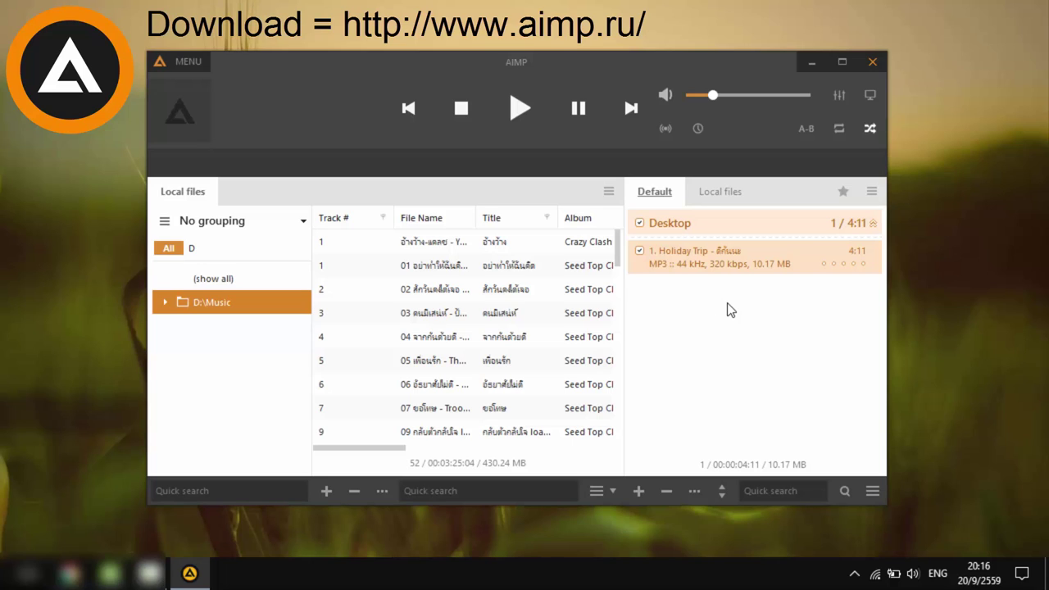
{"action": "left_click", "coordinate": [166, 304]}
{"action": "left_click", "coordinate": [228, 350]}
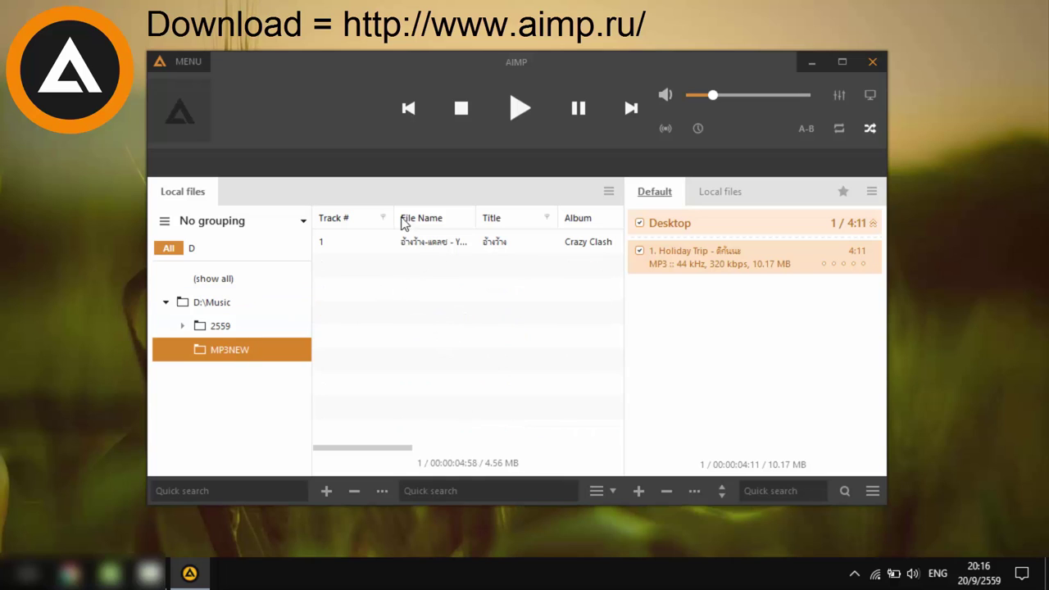
{"action": "left_click", "coordinate": [201, 327]}
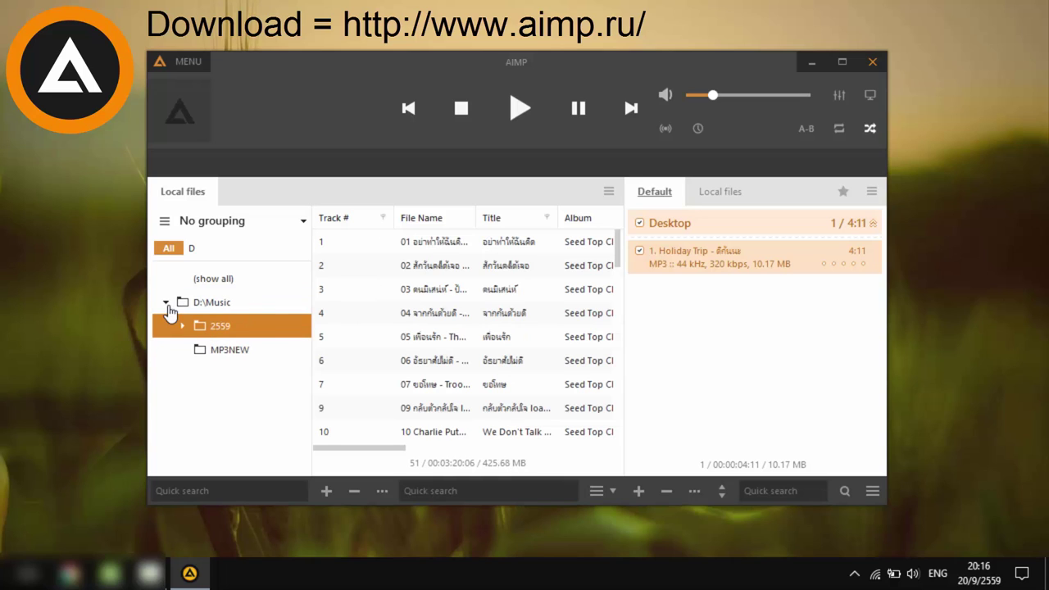
{"action": "left_click", "coordinate": [167, 304]}
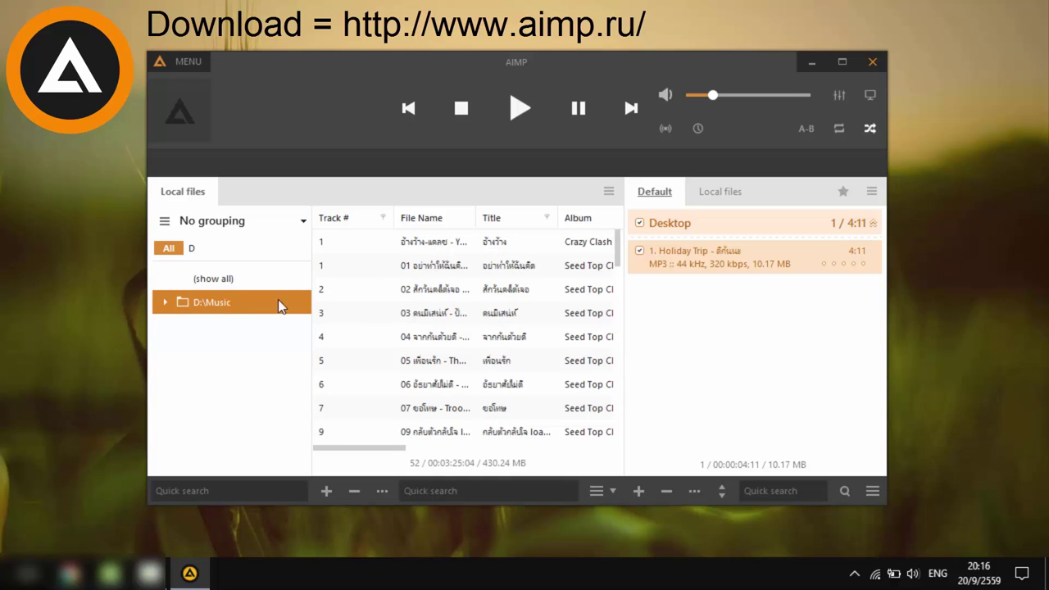
- Play the Holiday Trip track and add library tracks 01 and 02 from the Seed Top chart to the Default playlist
{"action": "double_click", "coordinate": [741, 252]}
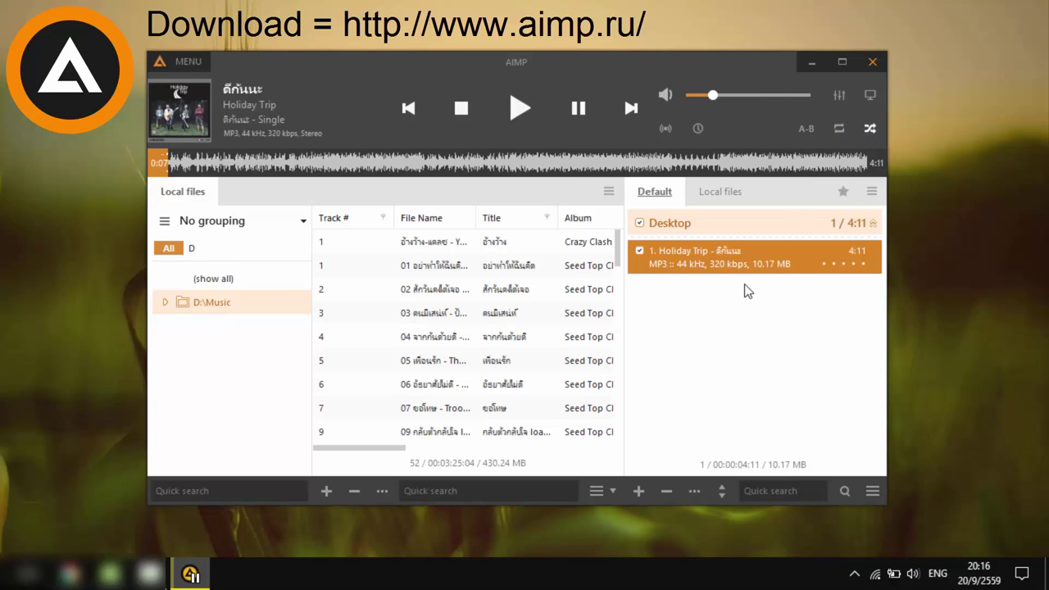
{"action": "left_click_drag", "start_coordinate": [421, 268], "coordinate": [736, 330]}
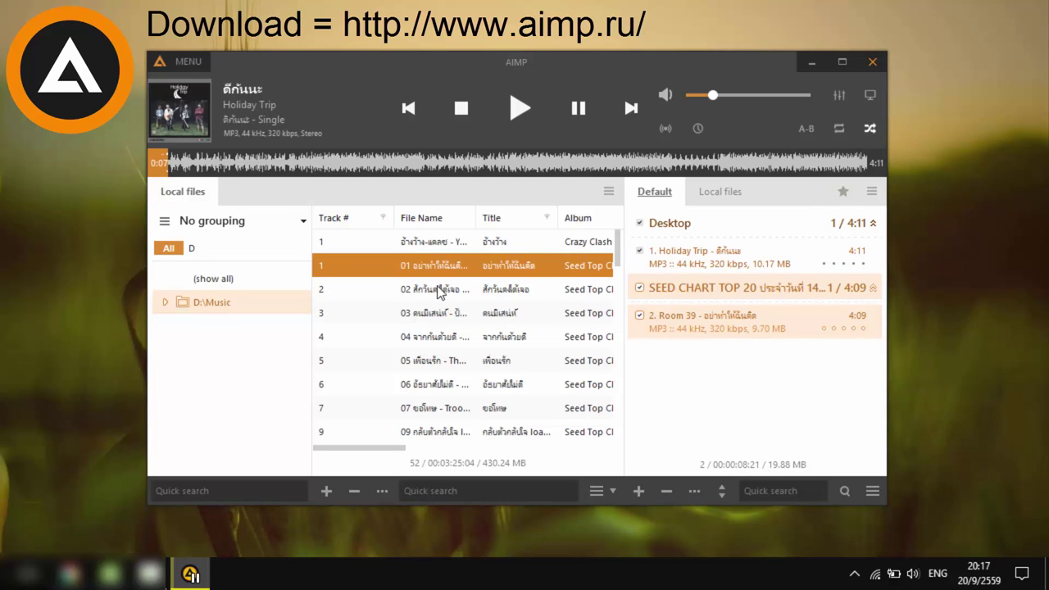
{"action": "left_click_drag", "start_coordinate": [437, 289], "coordinate": [736, 385]}
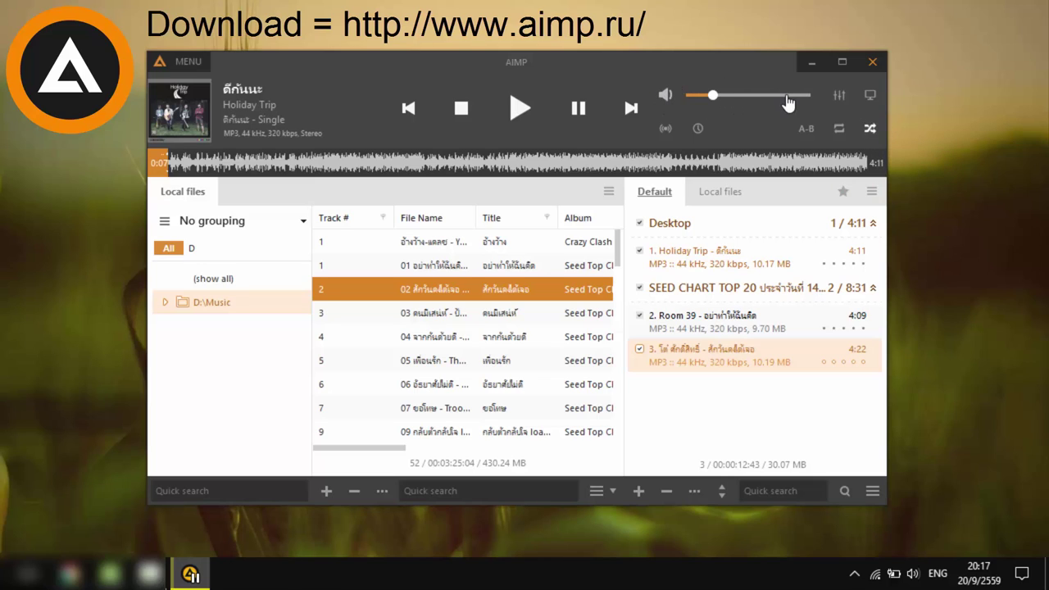
- Examine the Scheduler's sleep timer options by enabling the timer temporarily, and close the dialog without keeping changes
{"action": "left_click", "coordinate": [698, 129]}
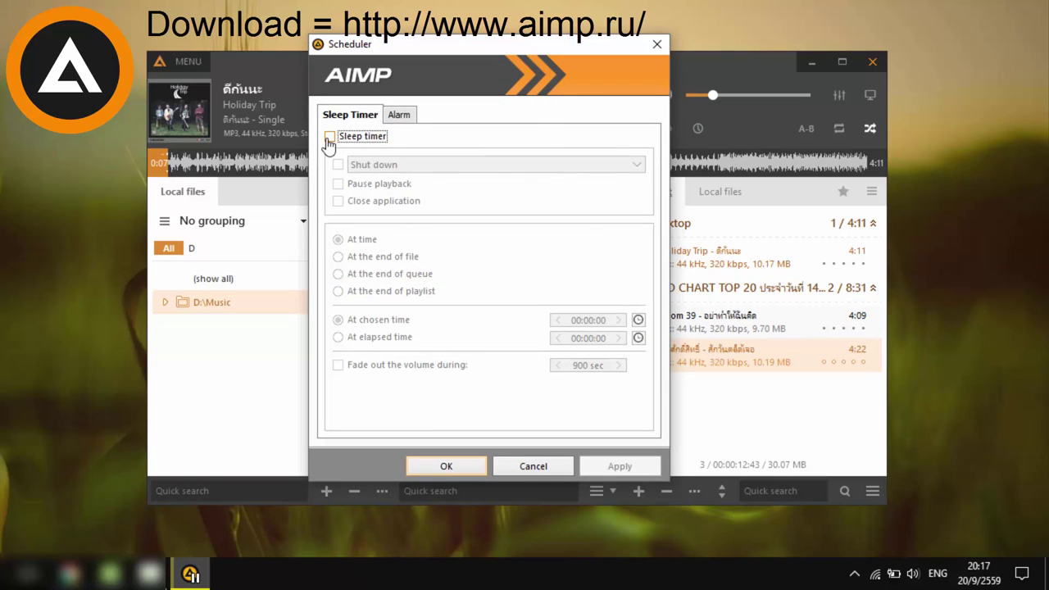
{"action": "left_click", "coordinate": [329, 140]}
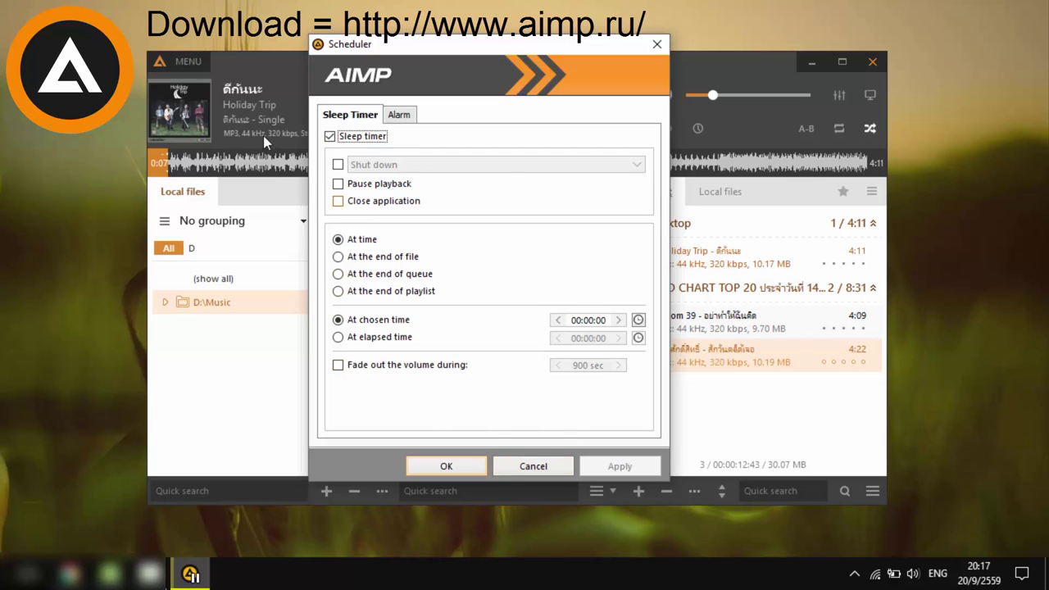
{"action": "left_click", "coordinate": [330, 136]}
{"action": "left_click", "coordinate": [656, 44]}
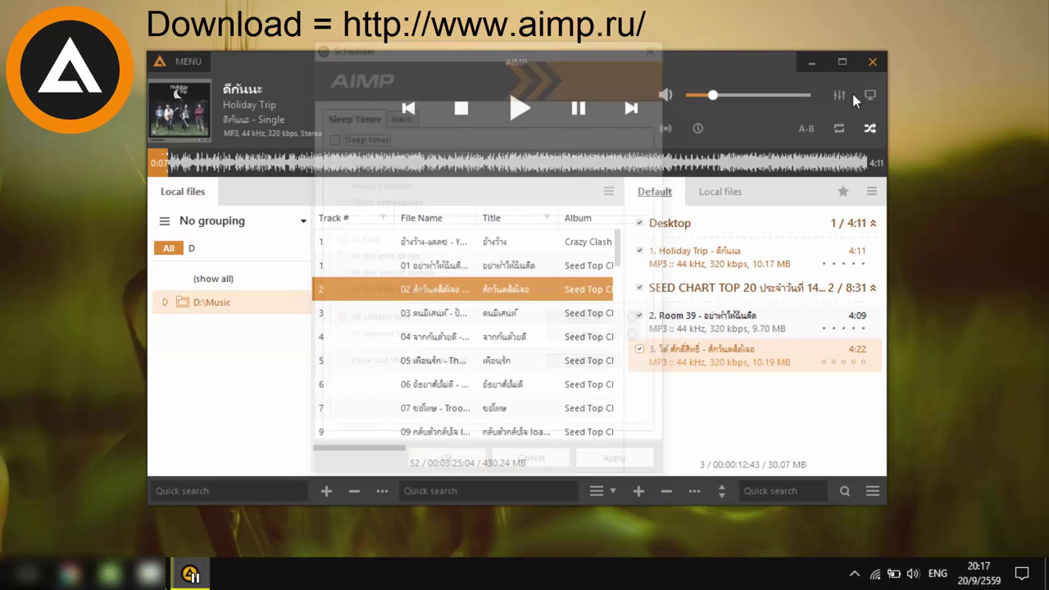
- Preview the visualization window with playback resumed, and close it
{"action": "left_click", "coordinate": [863, 96]}
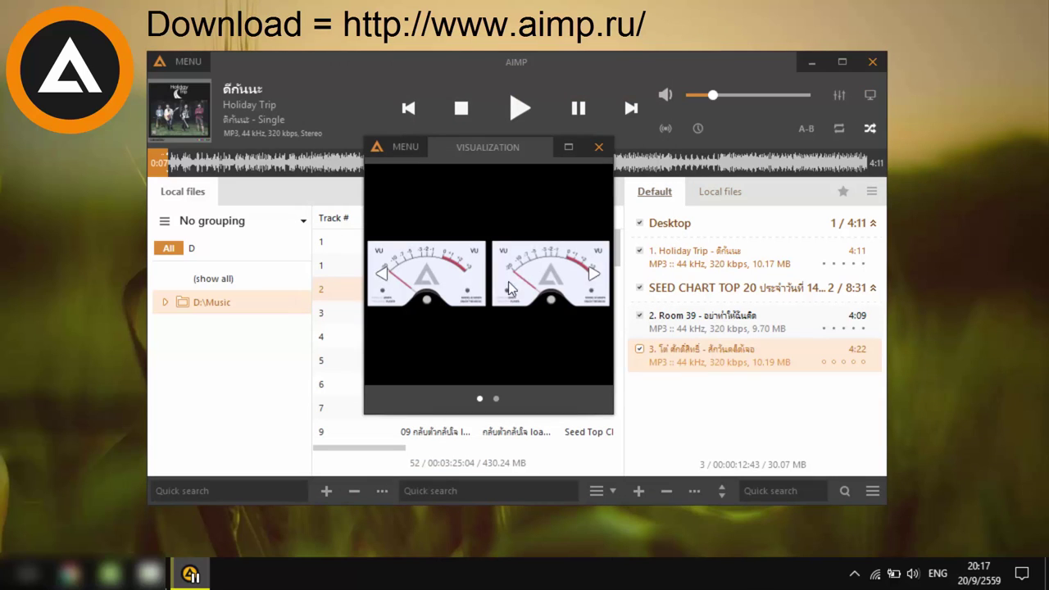
{"action": "left_click", "coordinate": [516, 117]}
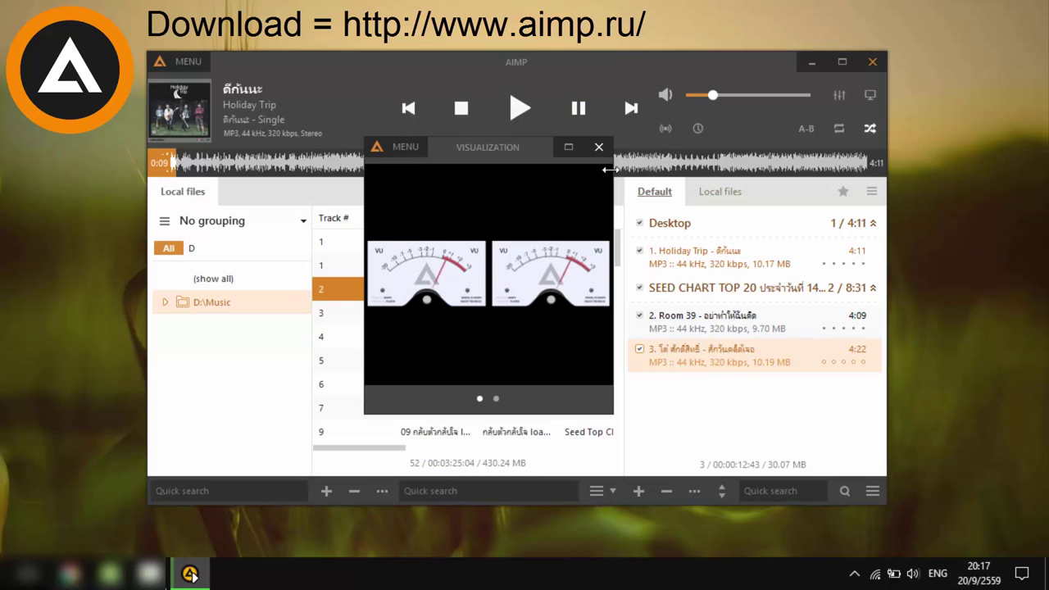
{"action": "left_click", "coordinate": [600, 147]}
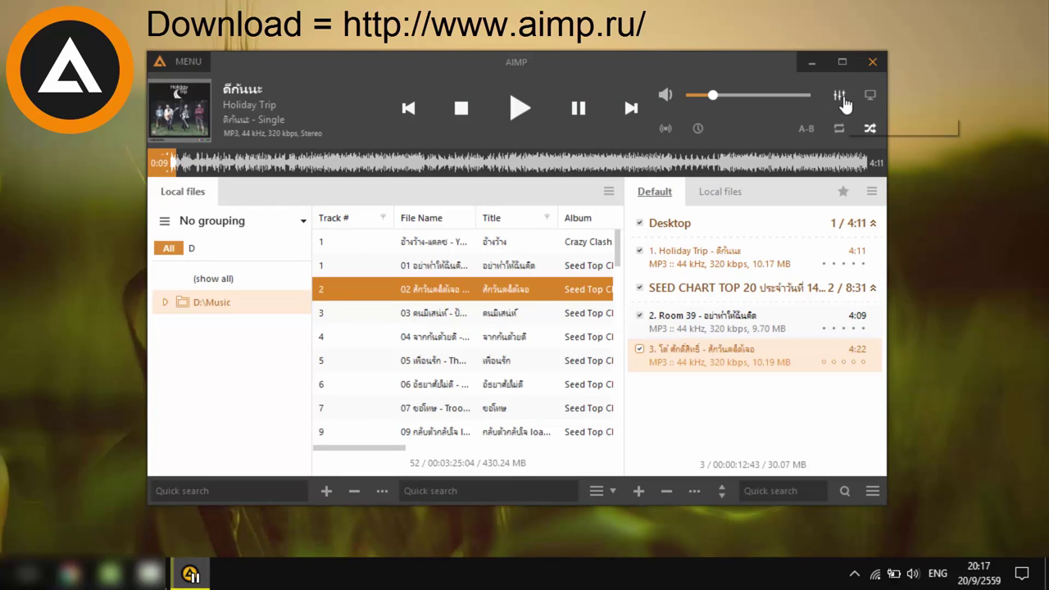
- Open the DSP Manager and try out the Bass sound effect, returning it to 0.00 X
{"action": "left_click", "coordinate": [840, 96]}
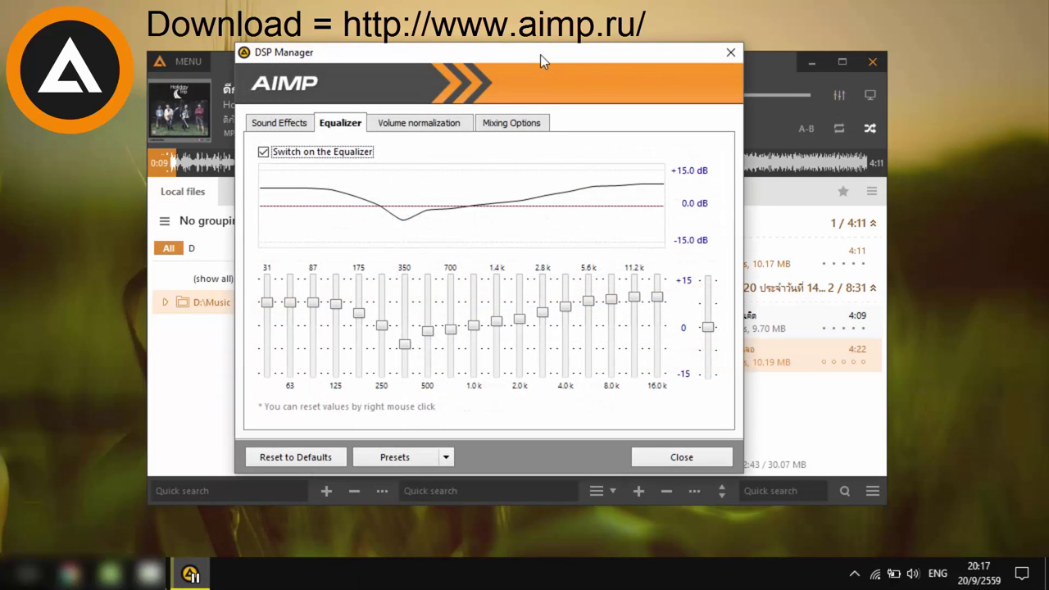
{"action": "left_click_drag", "start_coordinate": [554, 69], "coordinate": [598, 161]}
{"action": "left_click", "coordinate": [517, 123]}
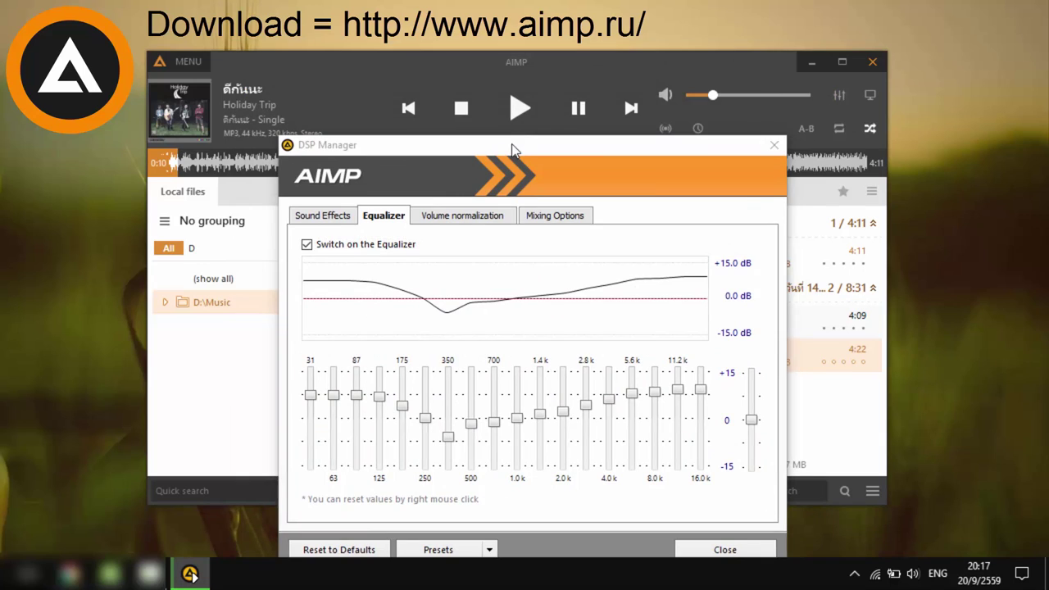
{"action": "left_click_drag", "start_coordinate": [514, 148], "coordinate": [533, 62]}
{"action": "left_click", "coordinate": [363, 134]}
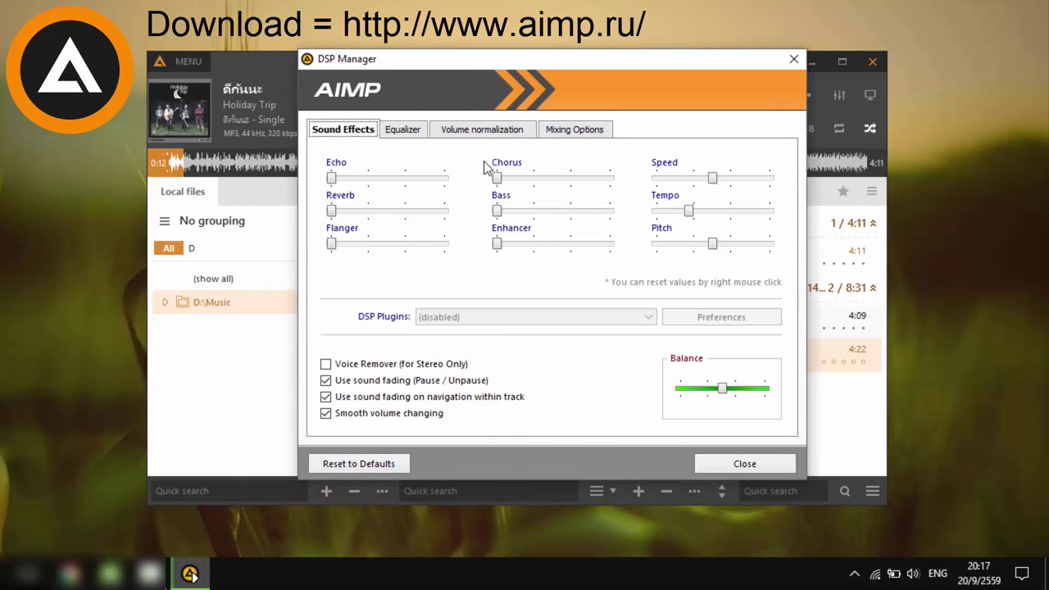
{"action": "left_click_drag", "start_coordinate": [498, 211], "coordinate": [468, 218]}
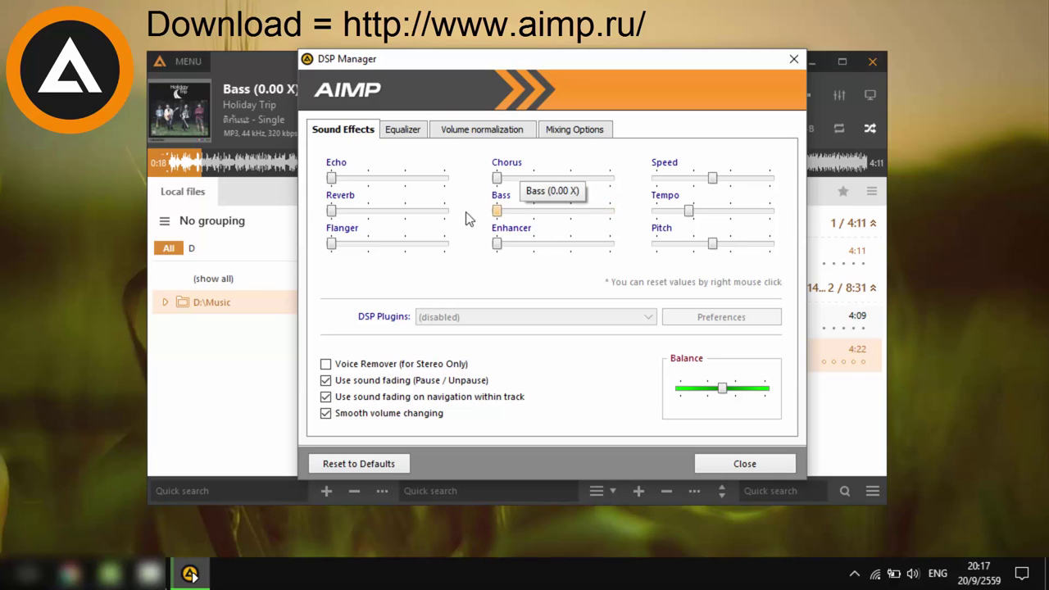
- Look through the loadable equalizer presets, dismiss the list without applying one, and close the DSP Manager
{"action": "left_click", "coordinate": [404, 133]}
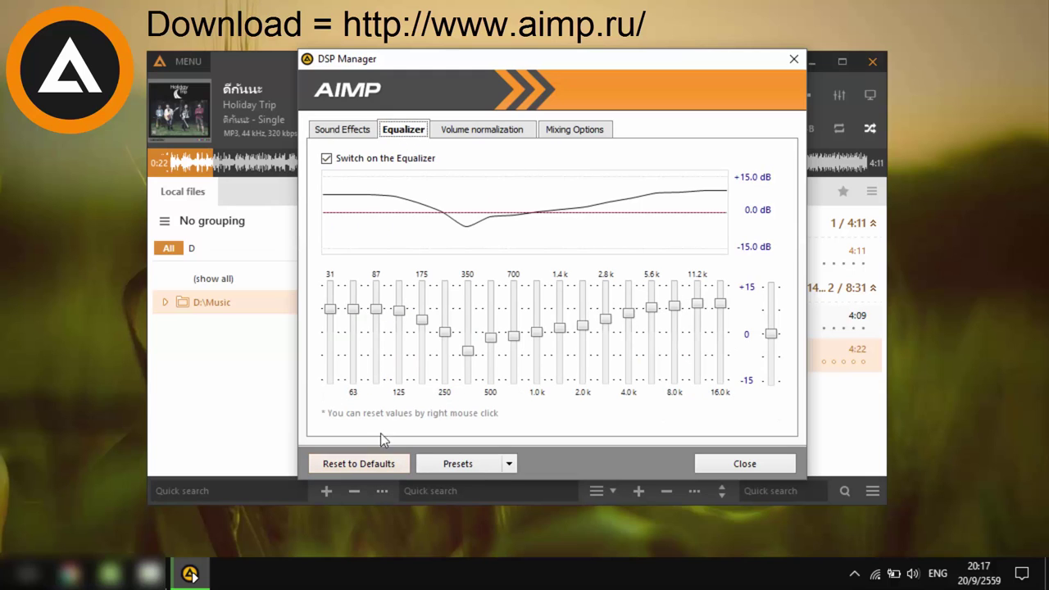
{"action": "left_click", "coordinate": [508, 464]}
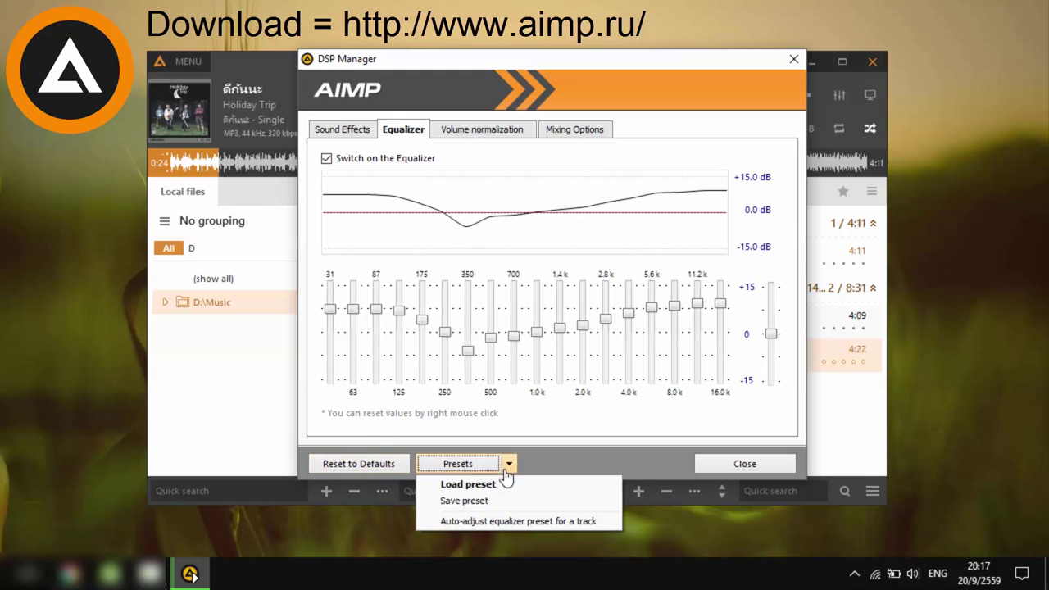
{"action": "left_click", "coordinate": [496, 480]}
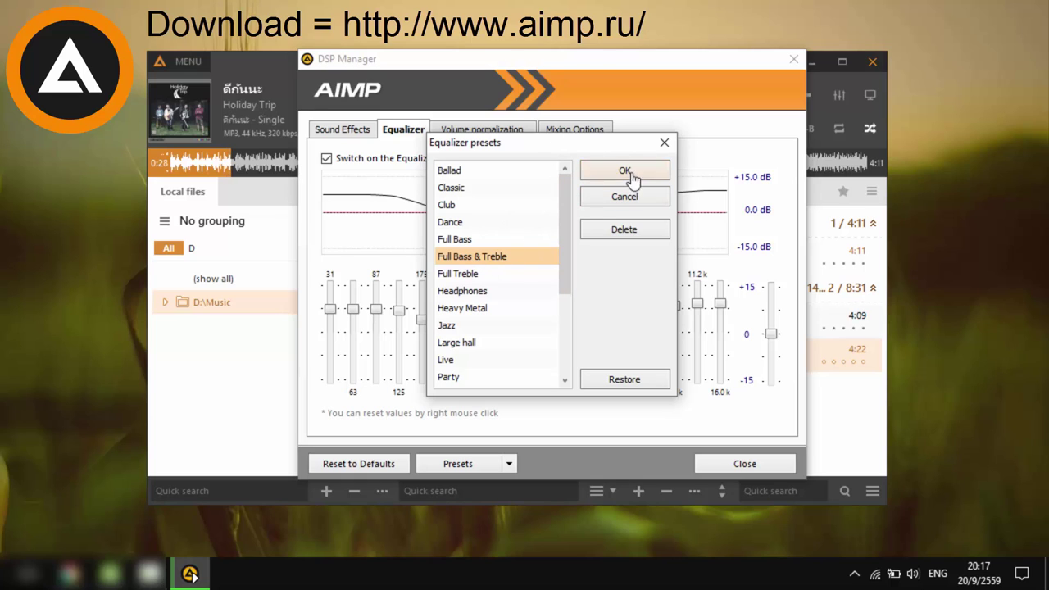
{"action": "left_click", "coordinate": [620, 196]}
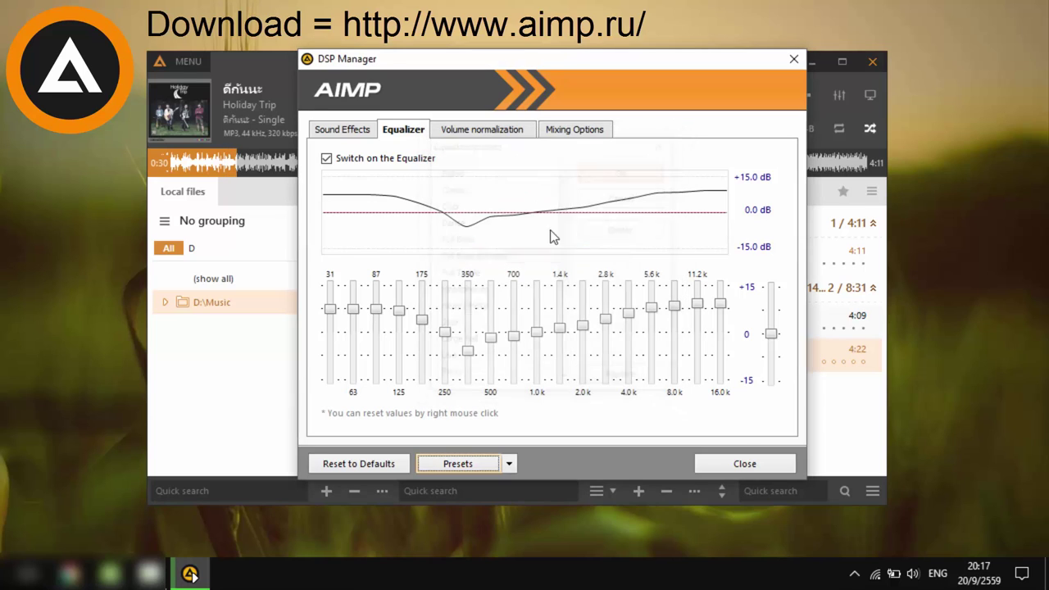
{"action": "left_click", "coordinate": [741, 465]}
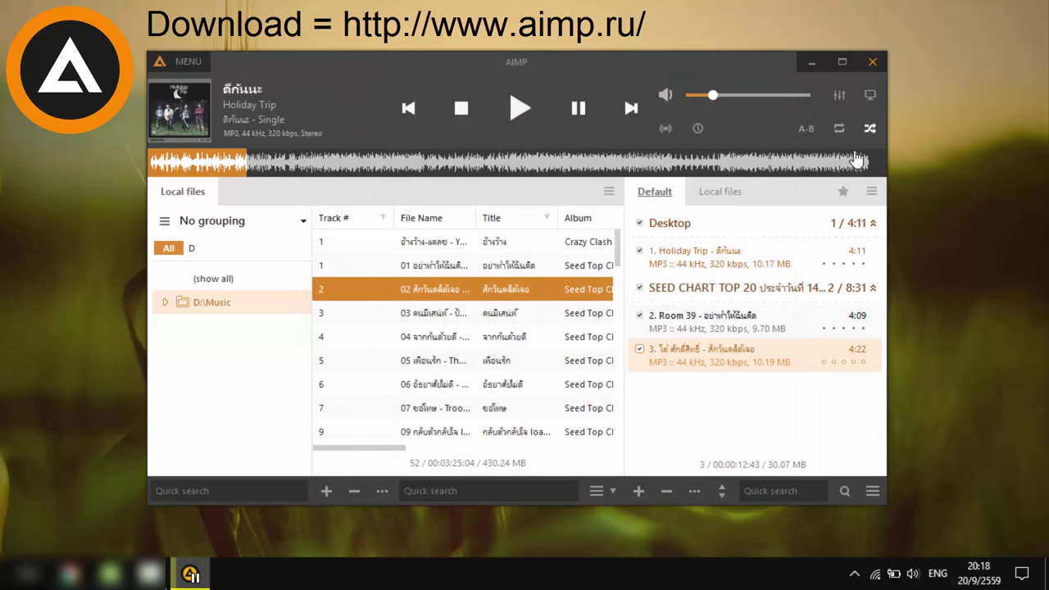
- View the audio files offered for opening in the player, and cancel without opening any
{"action": "left_click", "coordinate": [838, 138]}
{"action": "left_click", "coordinate": [180, 70]}
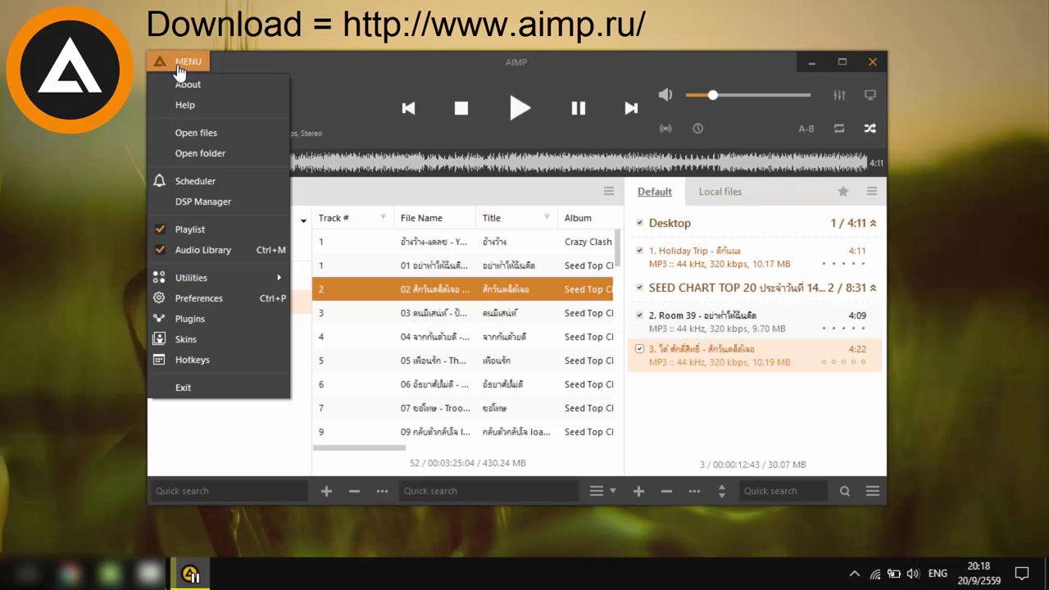
{"action": "left_click", "coordinate": [208, 137]}
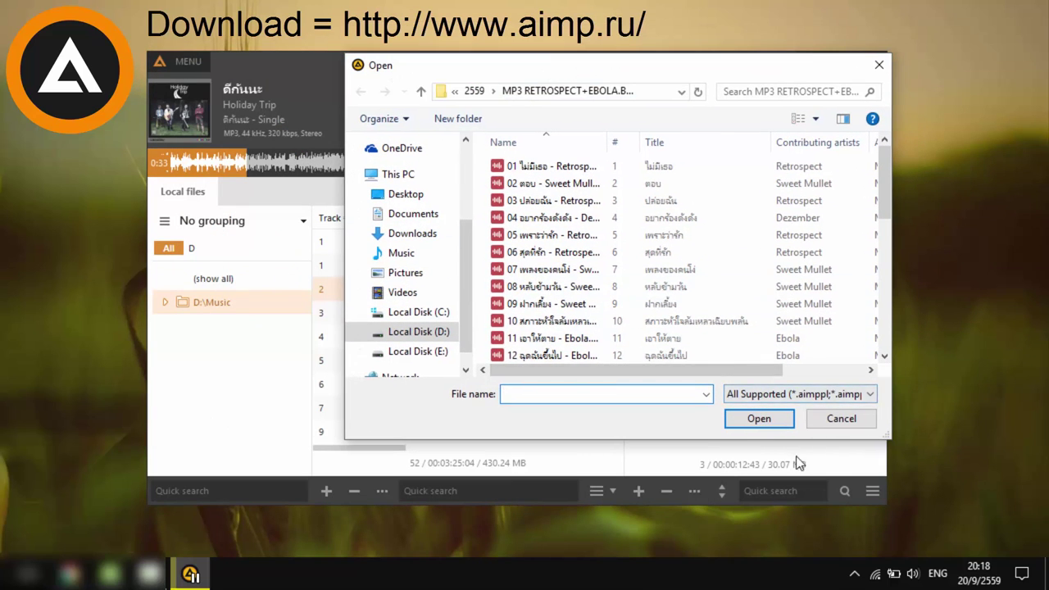
{"action": "left_click", "coordinate": [840, 419]}
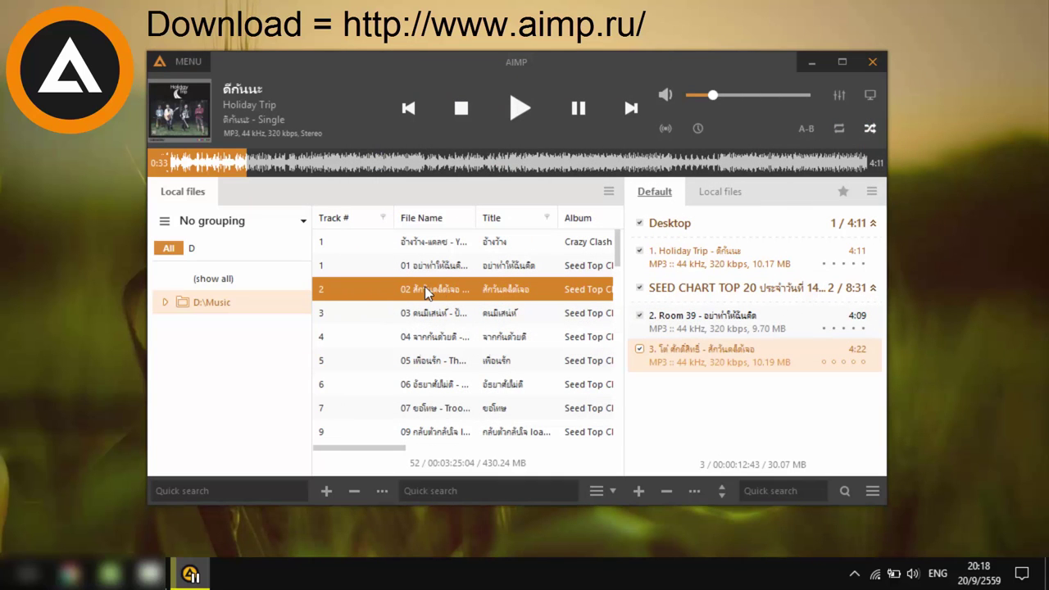
- Try the audio library's quick search with "gjh" and clear the entry
{"action": "left_click", "coordinate": [468, 488]}
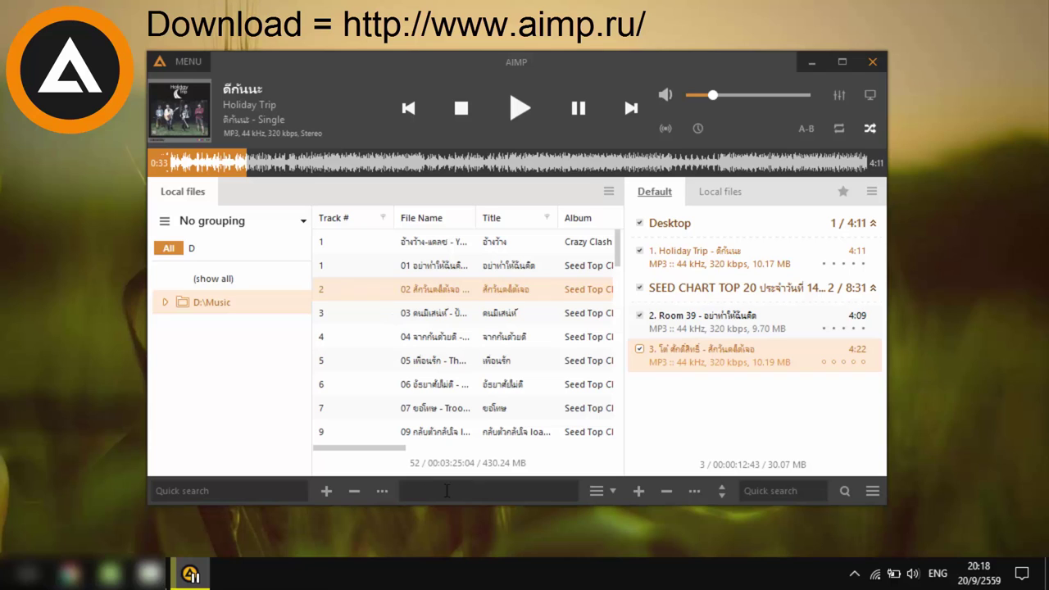
{"action": "type", "text": "gjh"}
{"action": "key", "text": "BackSpace"}
{"action": "key", "text": "BackSpace"}
{"action": "key", "text": "BackSpace"}
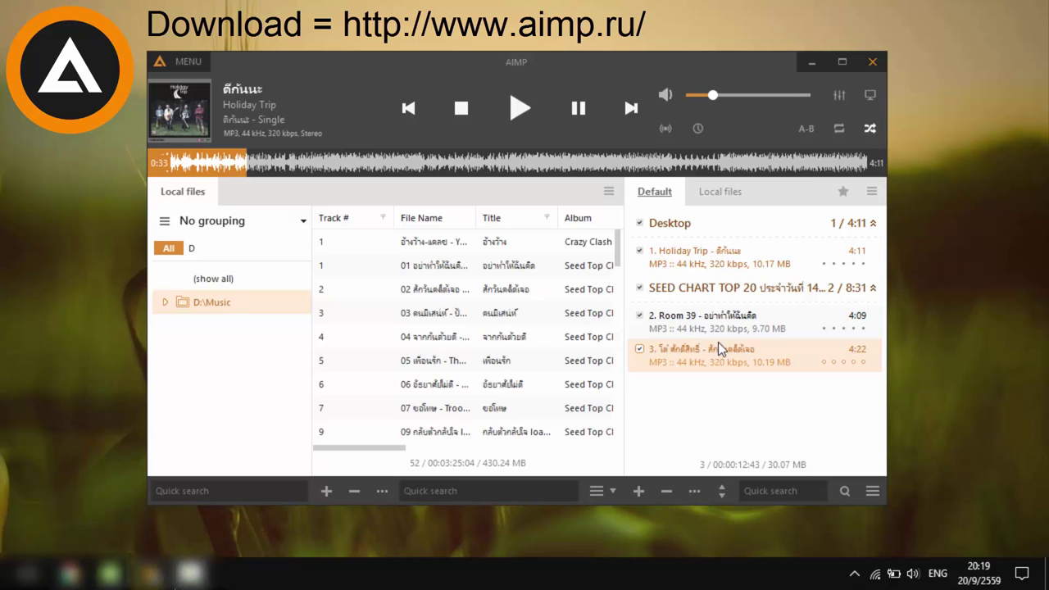
- Minimize the player to its mini panel above the taskbar and restore the full window
{"action": "left_click", "coordinate": [810, 64]}
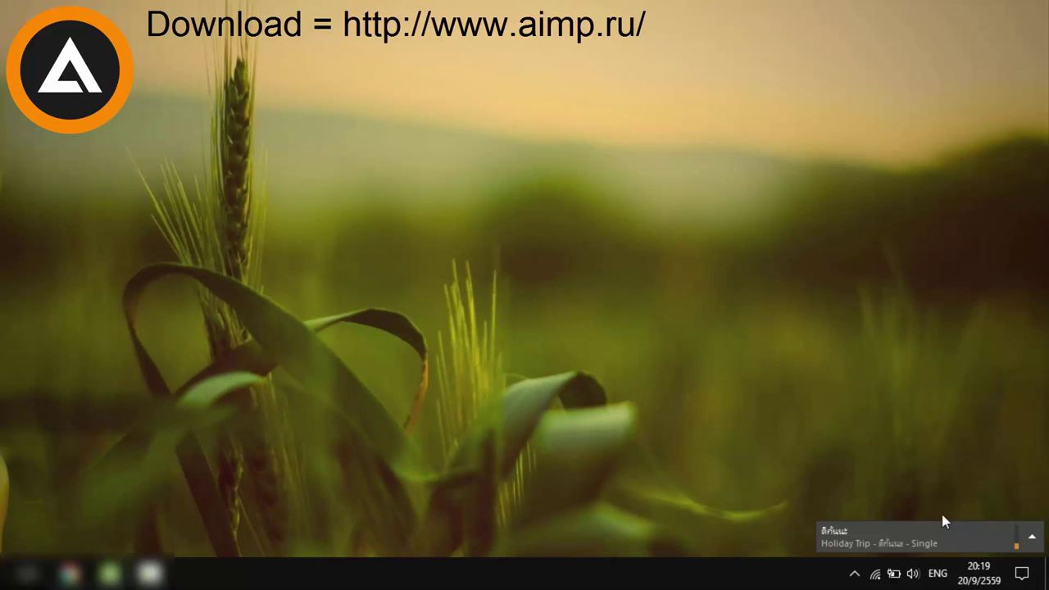
{"action": "mouse_move", "coordinate": [909, 533]}
{"action": "left_click", "coordinate": [1033, 545]}
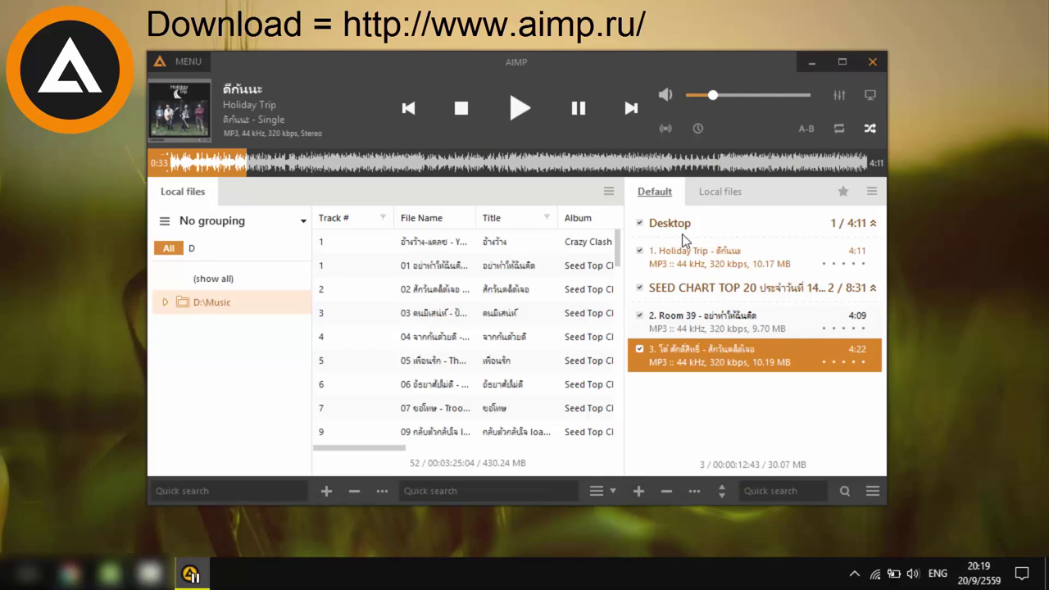